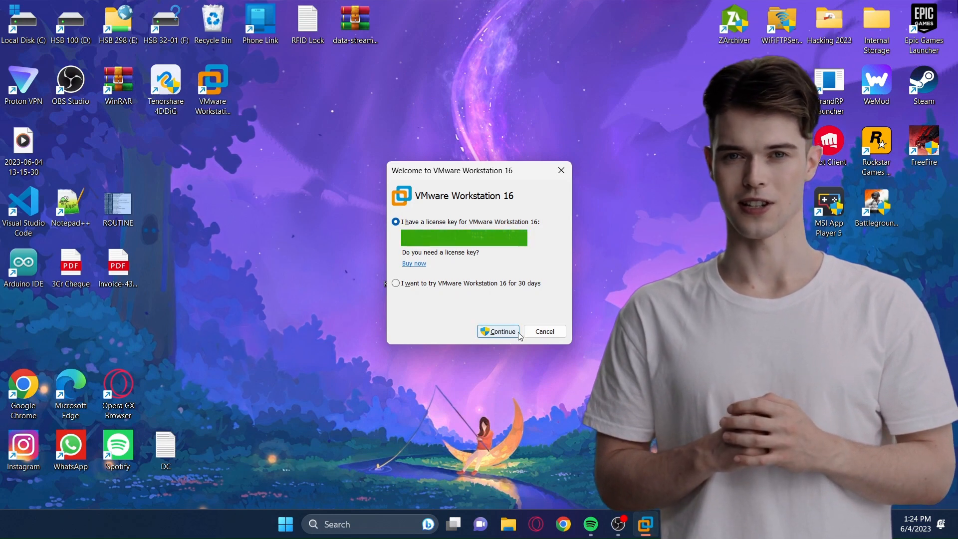
- Activate VMware Workstation 16 with the entered license key, finish the welcome dialog and skip the offered version 17.0.0 update
click(499, 332)
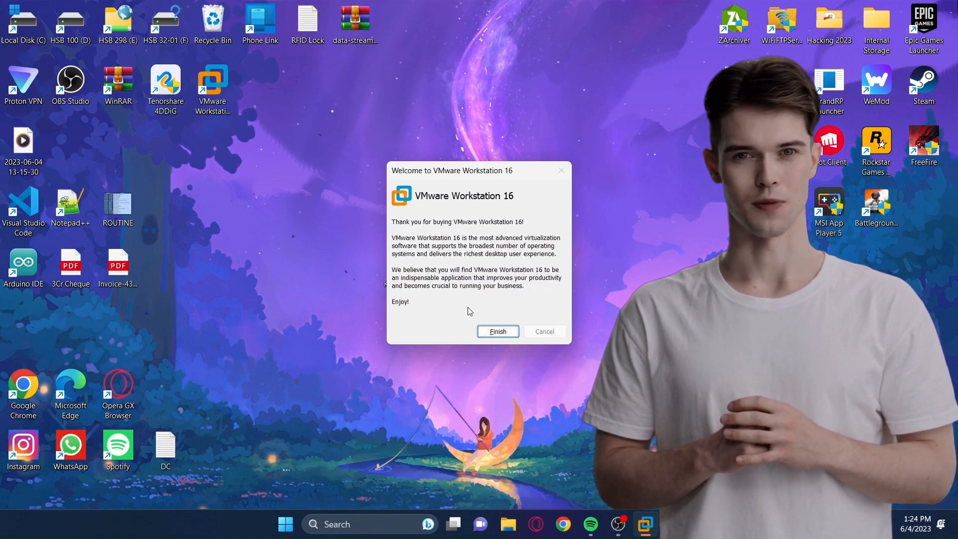
click(498, 332)
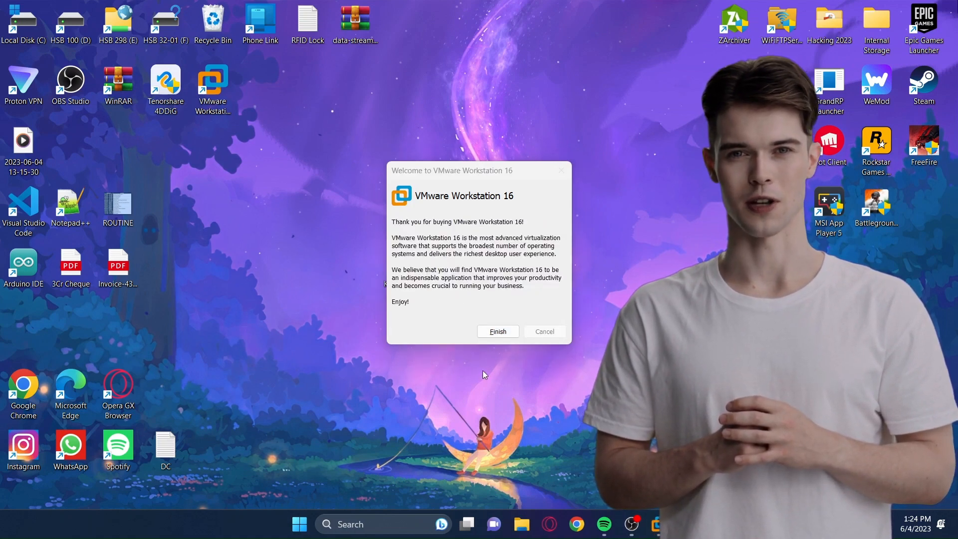
click(486, 335)
click(485, 334)
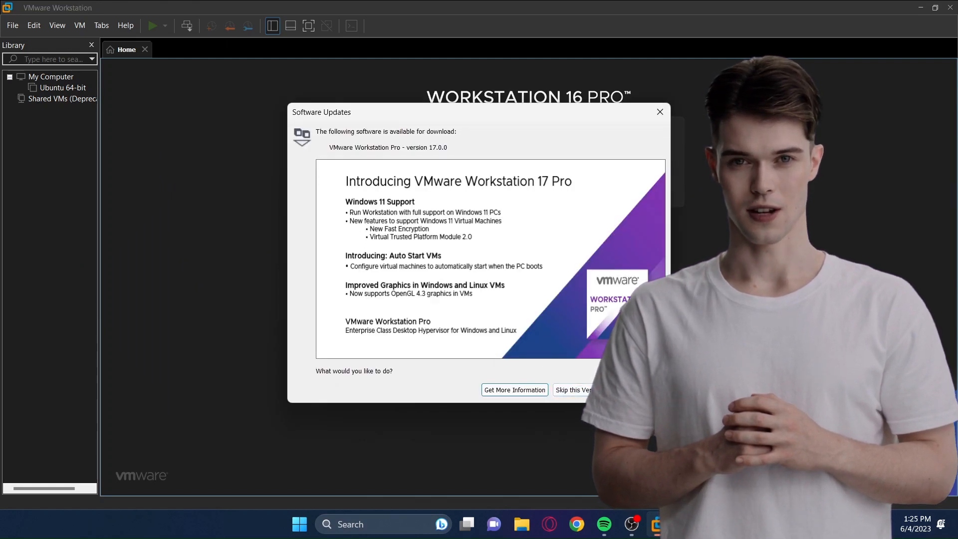
click(599, 391)
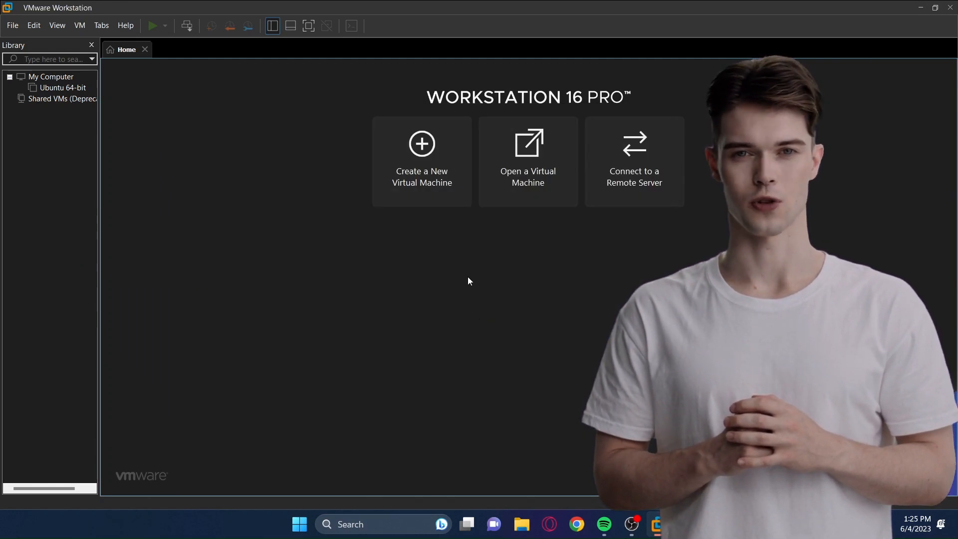
- Start a new virtual machine with the Typical configuration and choose the Kali Linux installer disc image file (iso)
click(451, 193)
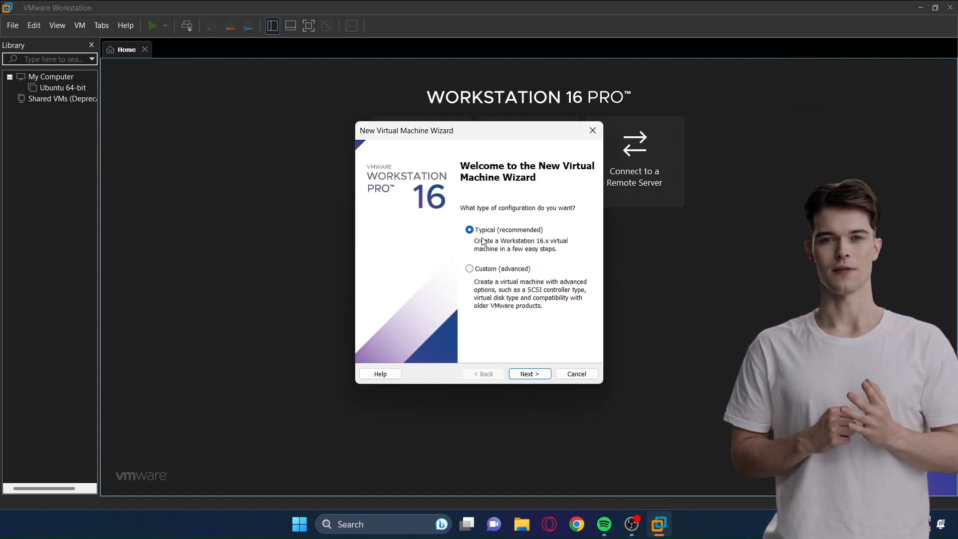
click(515, 374)
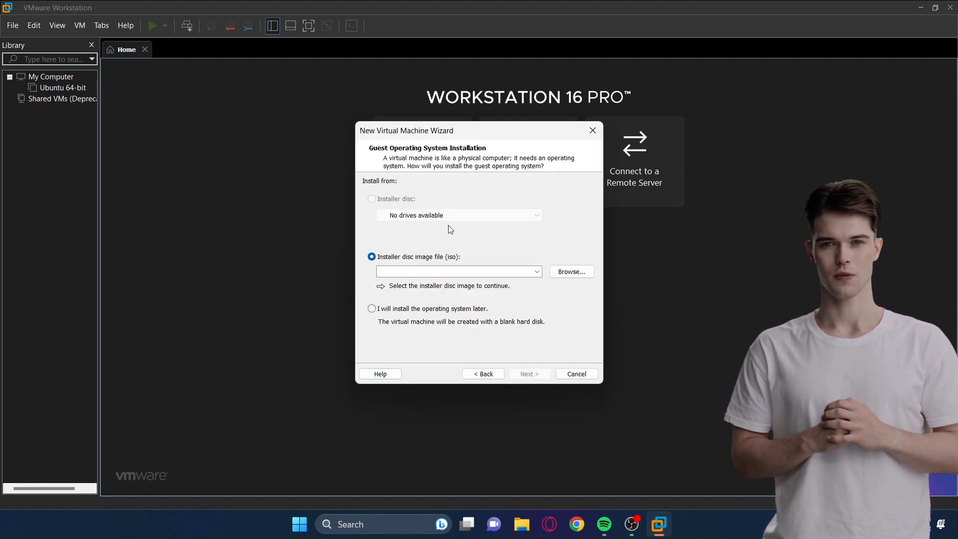
click(572, 272)
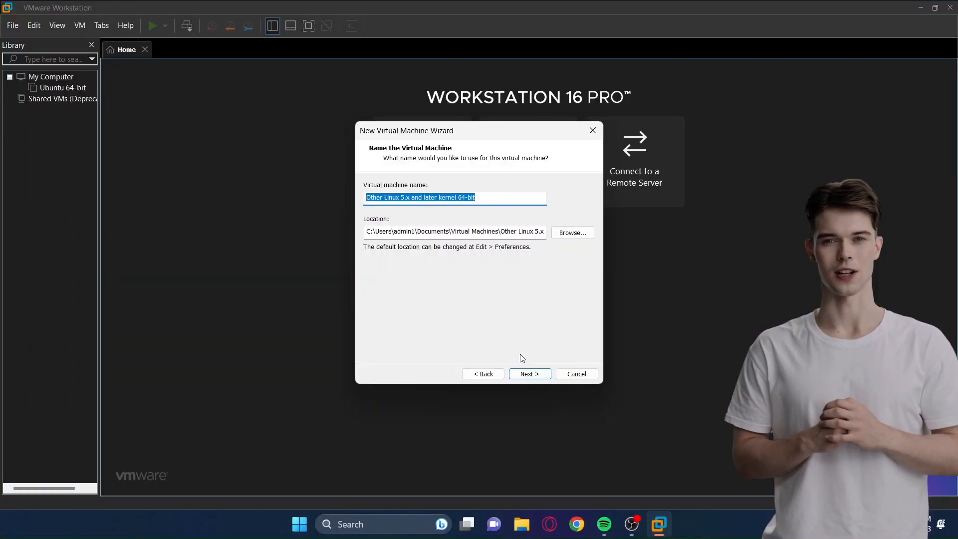
- Name the virtual machine Kali Linux, located in D:\Kali Linux, and give it a 50 GB split virtual disk
key(BackSpace)
text(Kali )
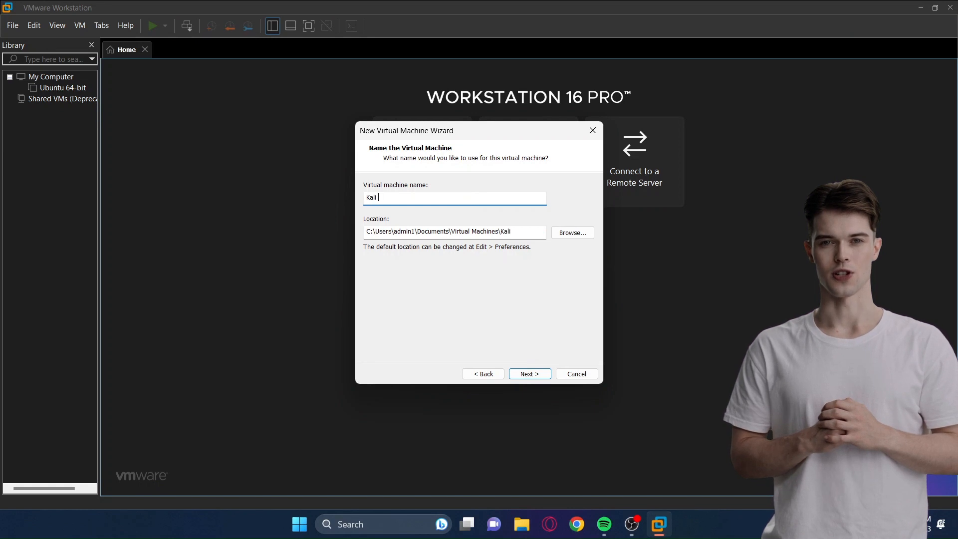
text(Linux)
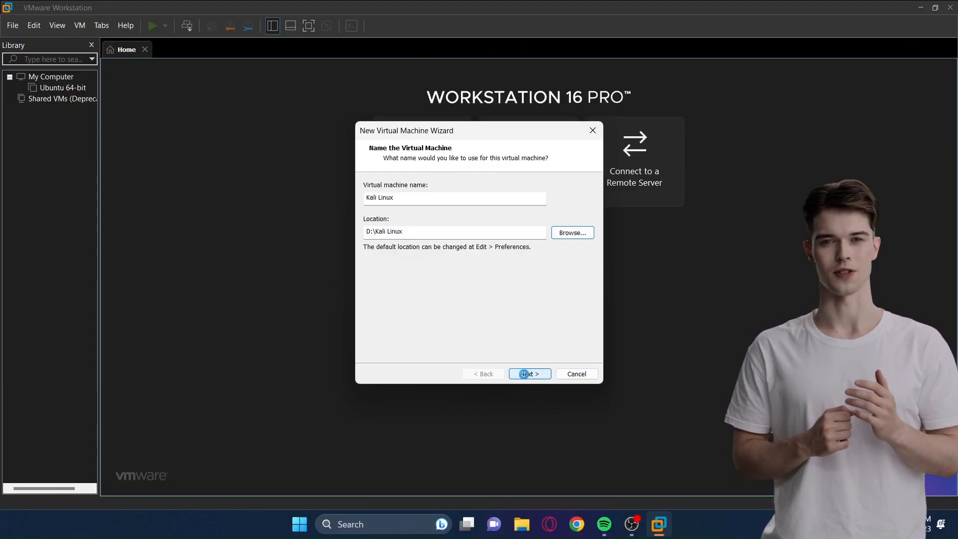
click(528, 374)
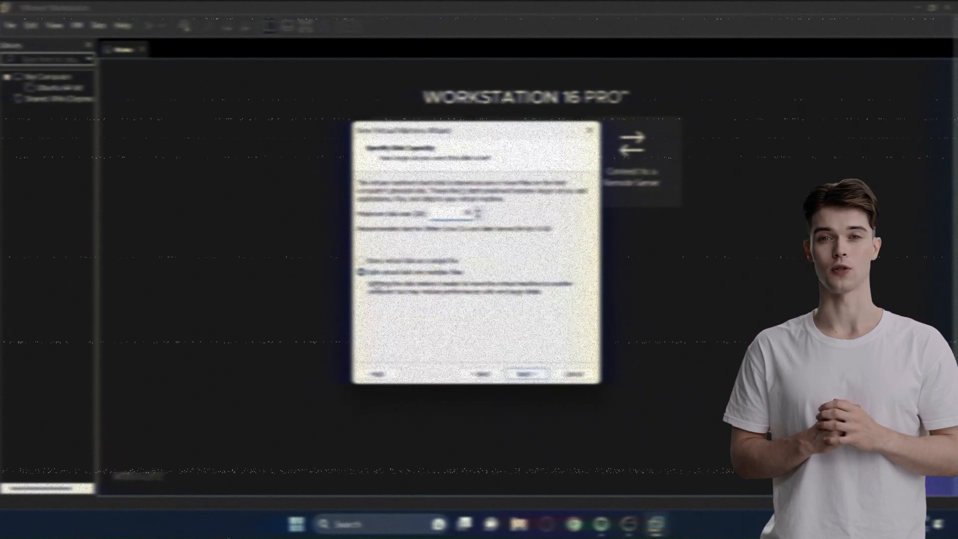
click(530, 374)
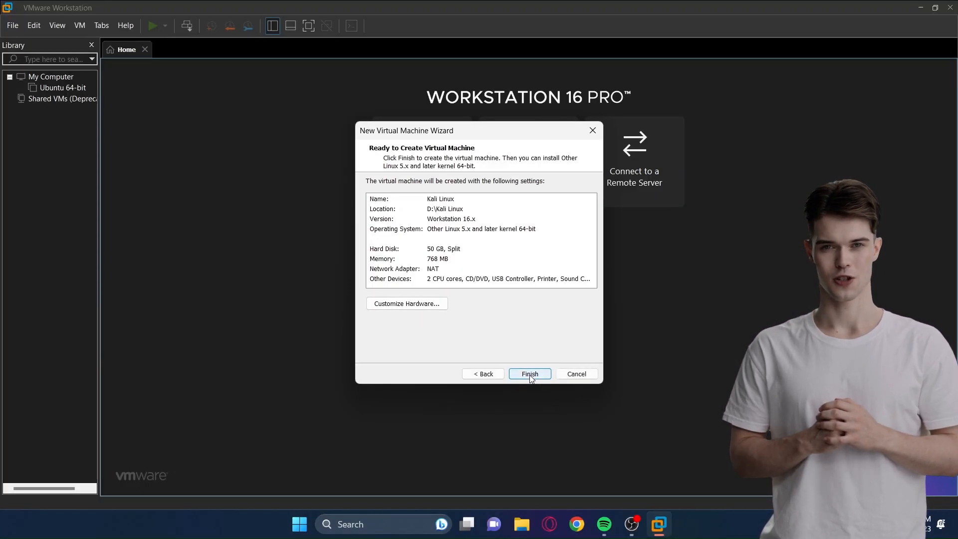
- Customize the hardware to allocate 8192 MB of memory and finish creating the virtual machine
click(436, 308)
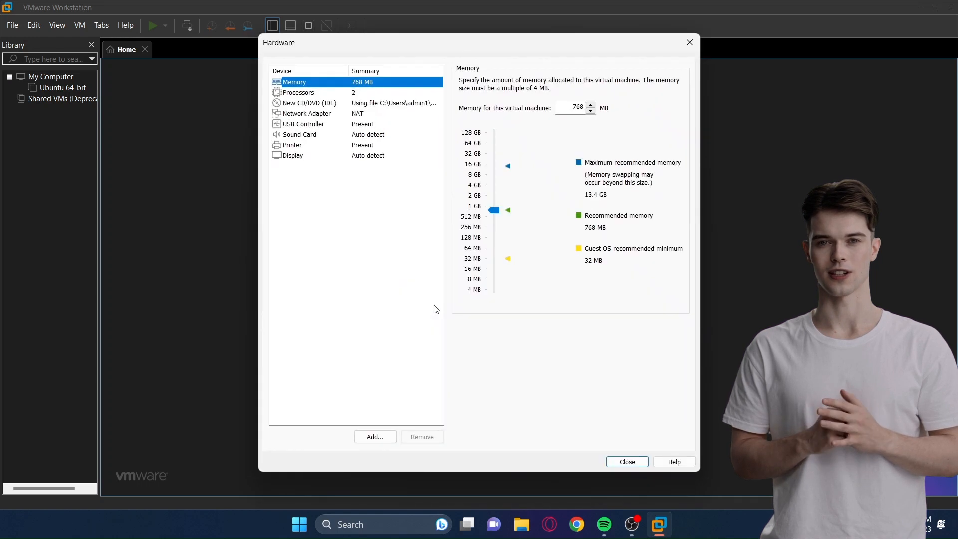
drag(491, 210, 494, 174)
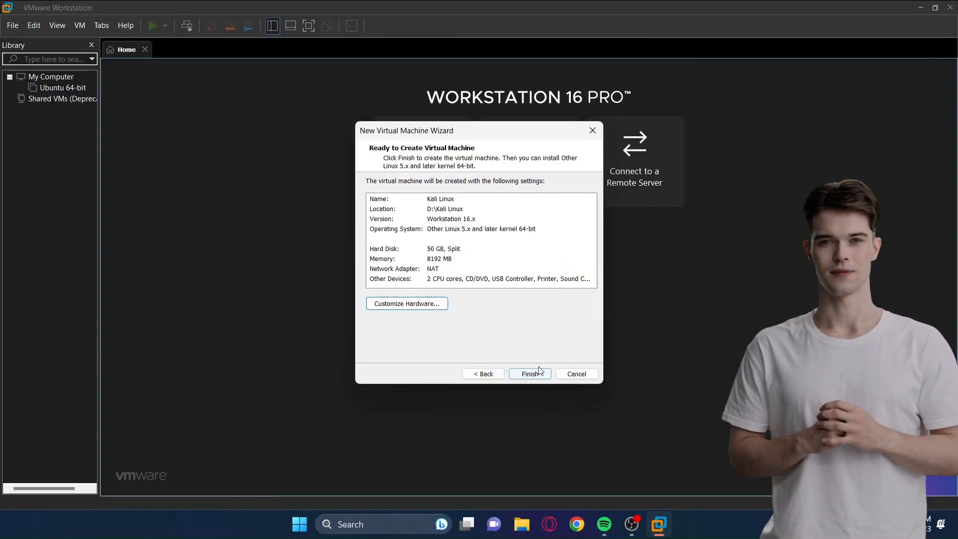
click(530, 374)
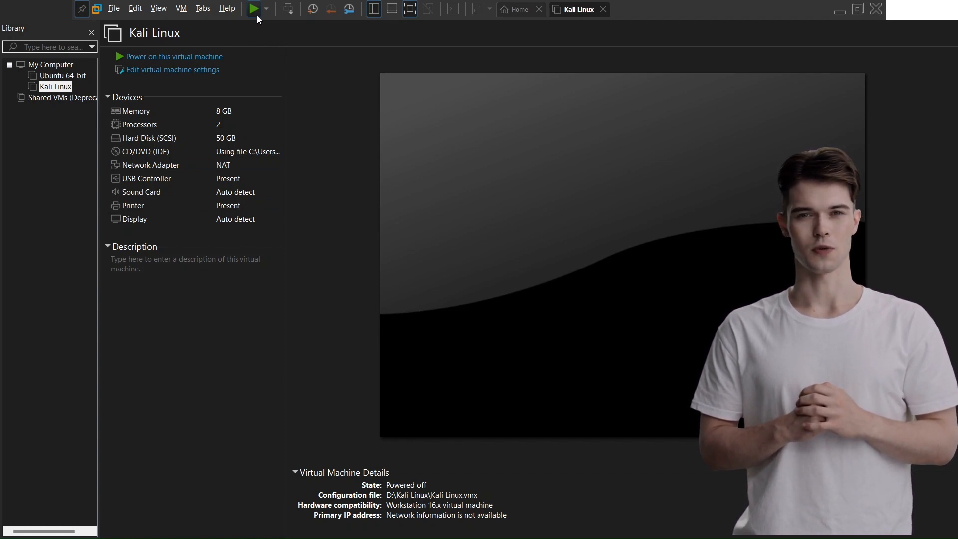
- Power on the Kali Linux virtual machine and start the graphical install, accepting the preselected location
click(256, 14)
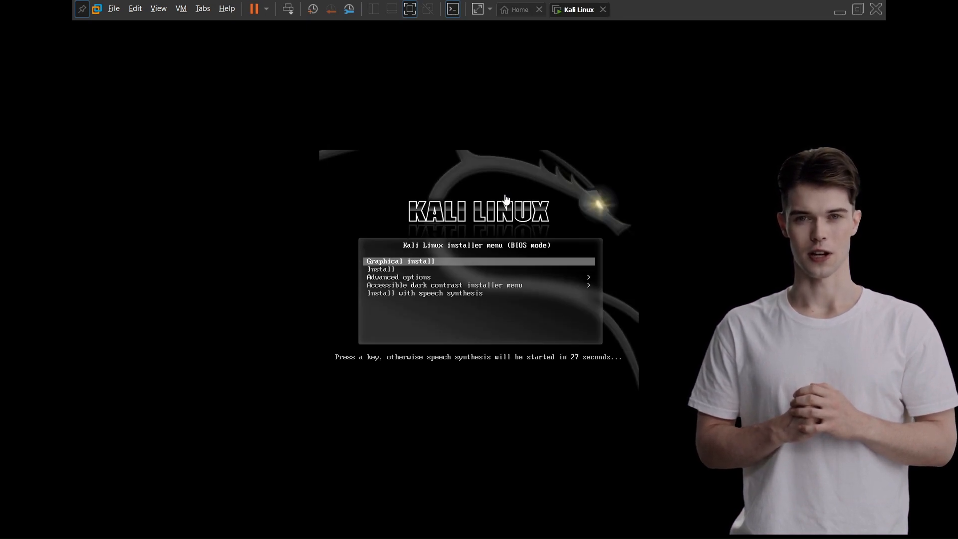
key(Return)
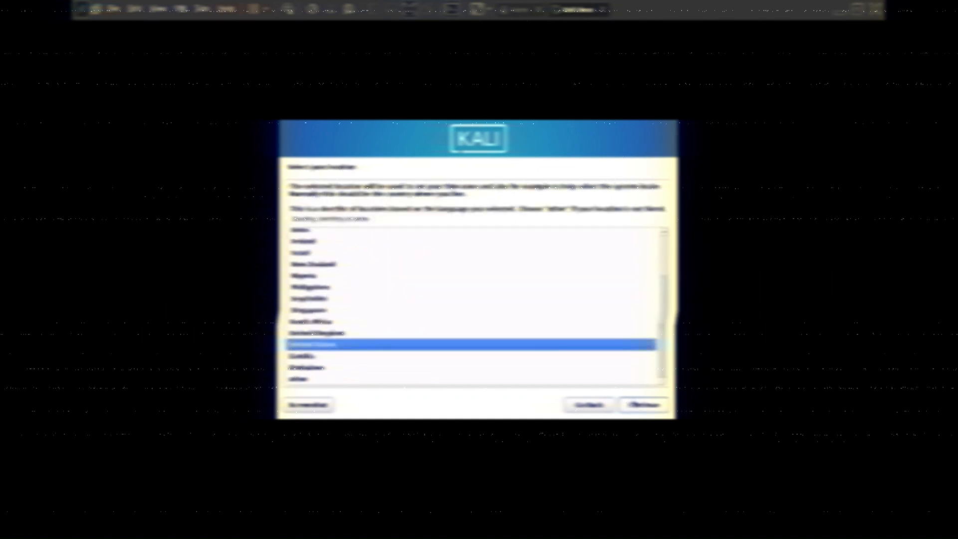
click(658, 404)
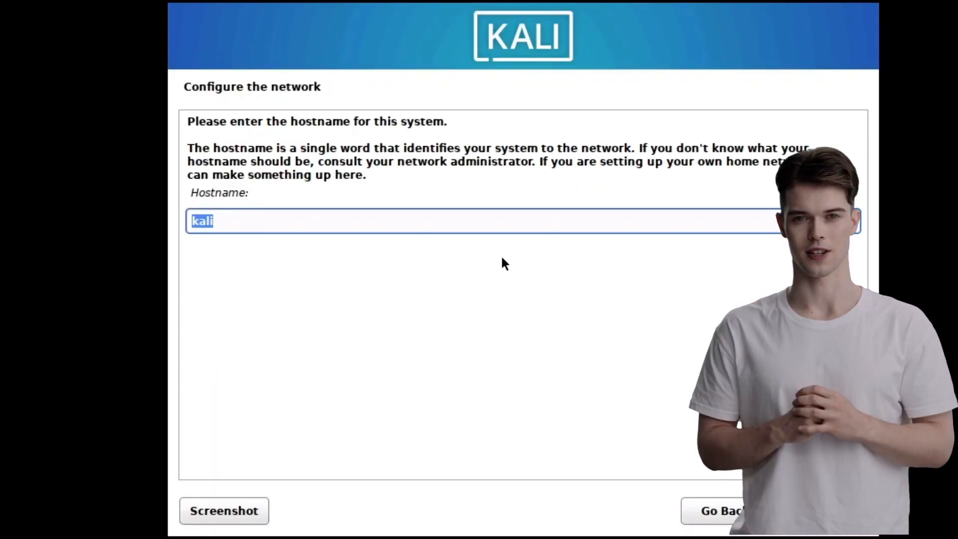
- Accept the hostname kali and the default domain, and enter the new user's full name and username
key(Return)
key(Return)
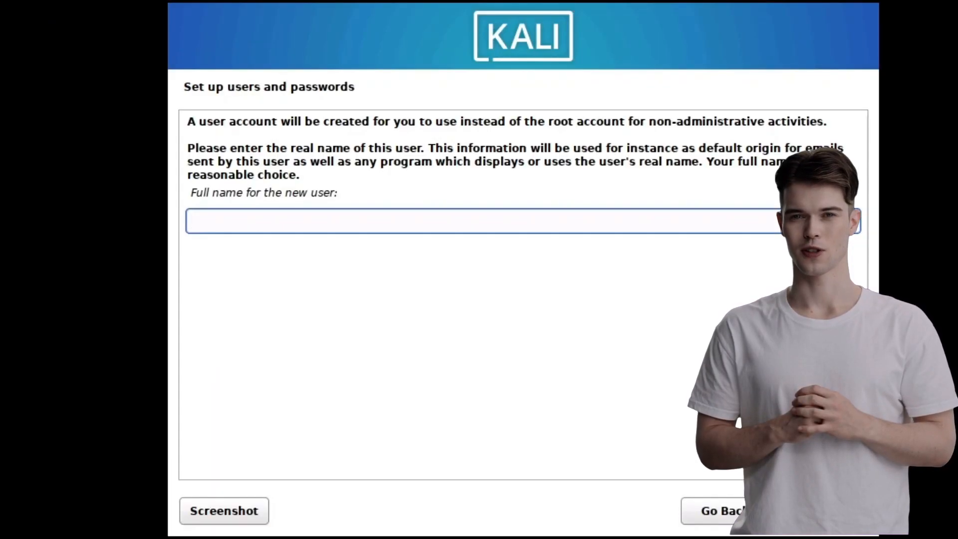
text(HSB)
key(Return)
key(Return)
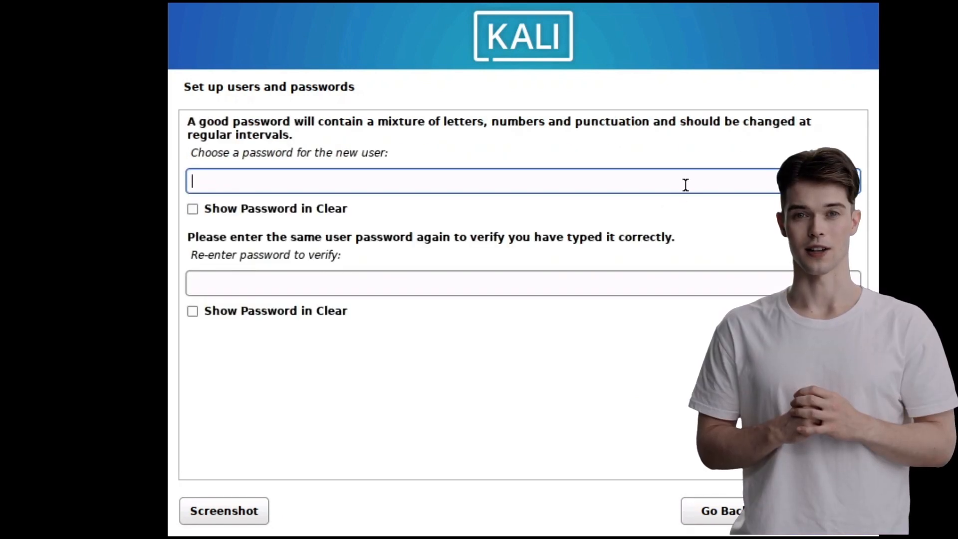
- Enter the new user's password in both password fields and continue to disk partitioning
text(kali1)
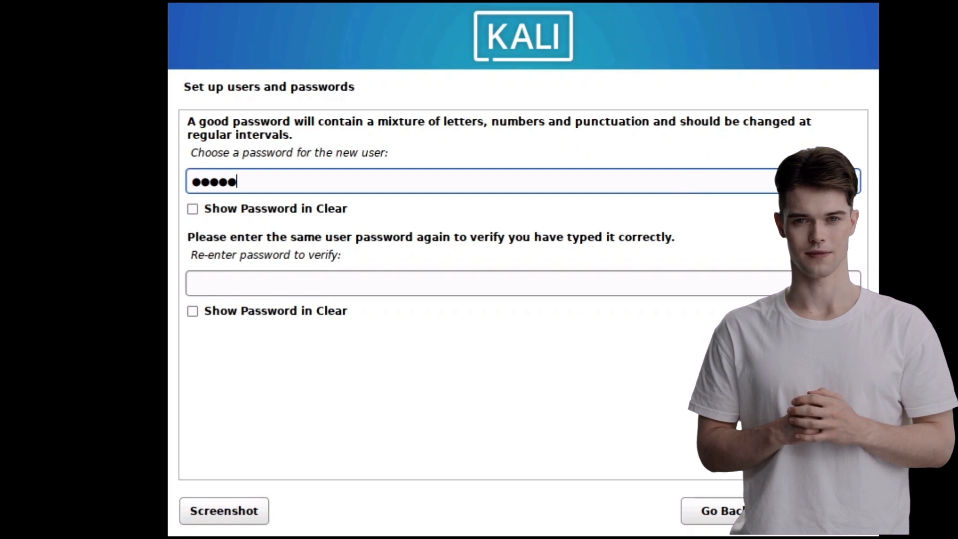
click(679, 283)
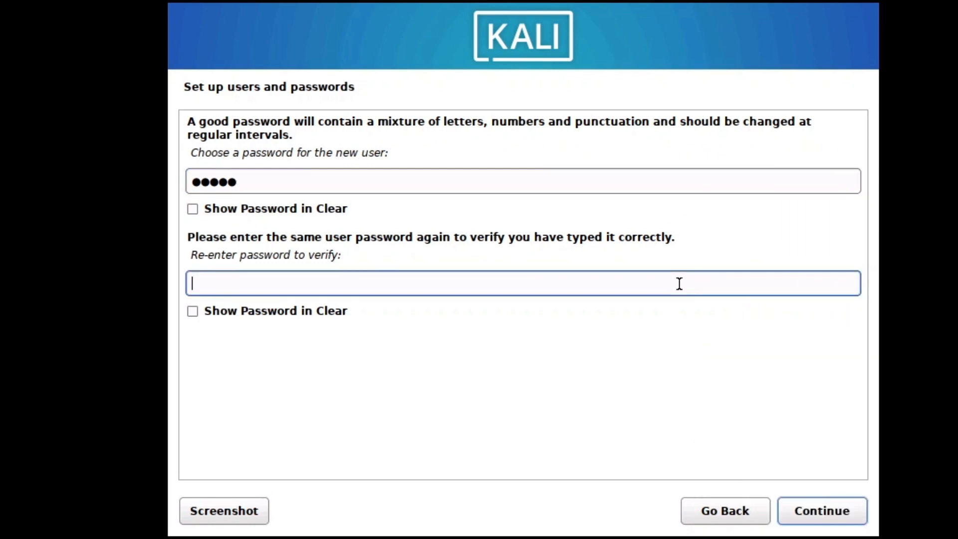
text(kali1)
click(812, 509)
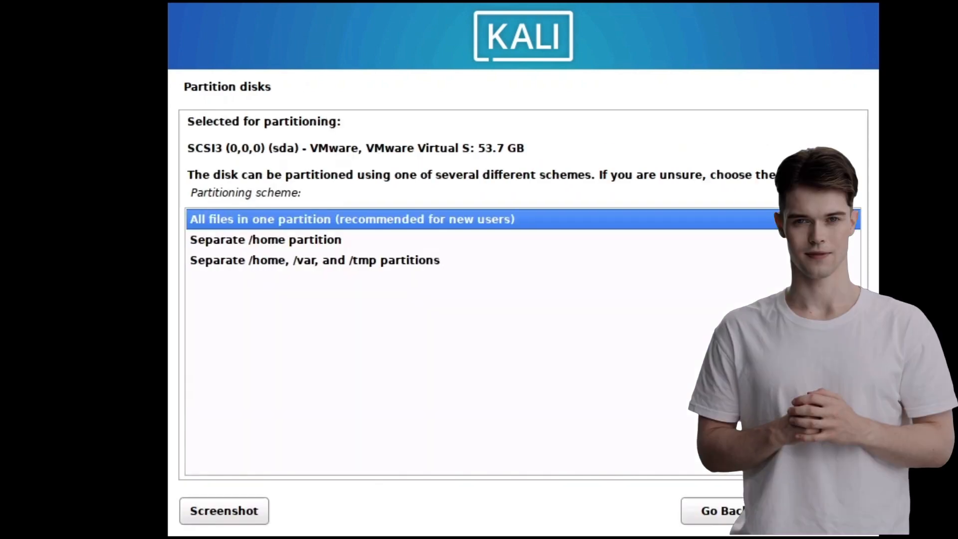
- Finish partitioning with the ext4 root and swap partitions and confirm writing the changes to the disk
click(811, 505)
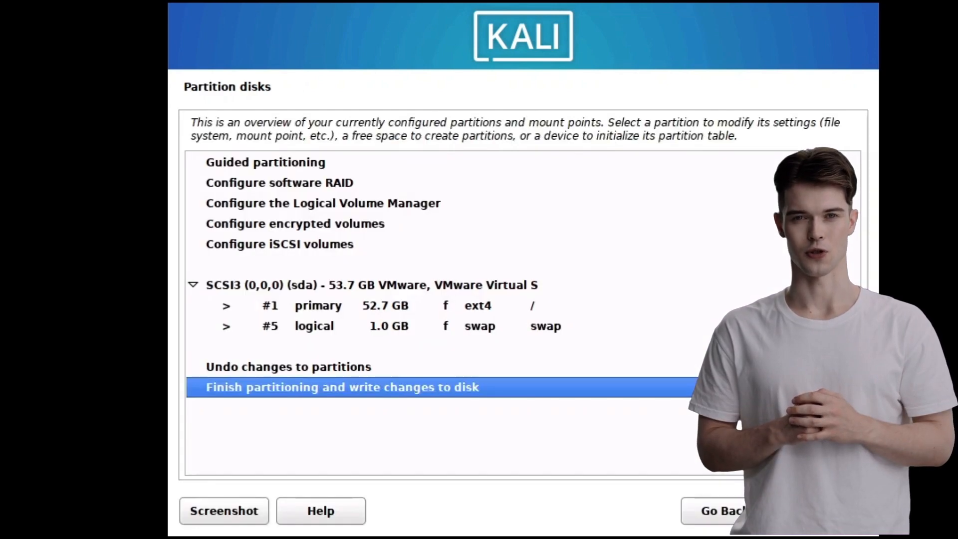
click(811, 506)
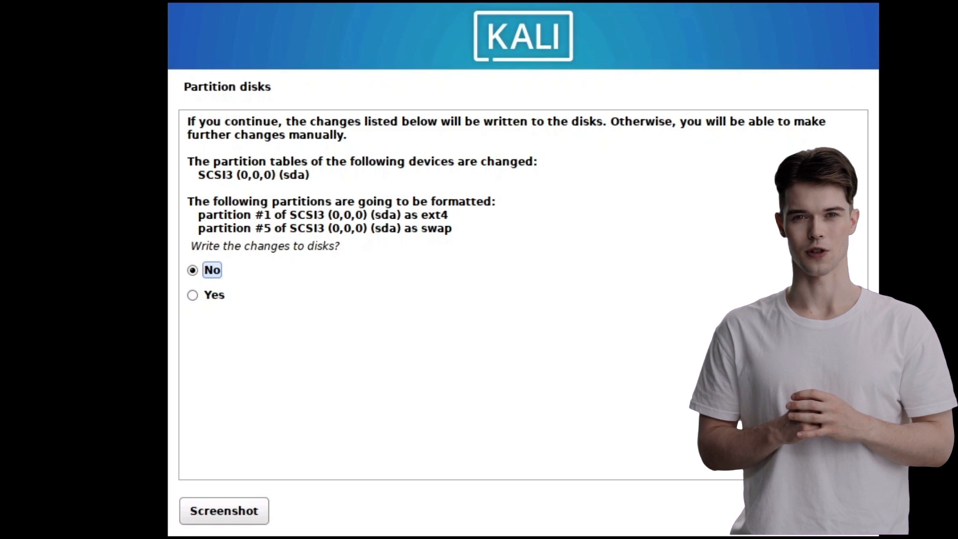
click(212, 297)
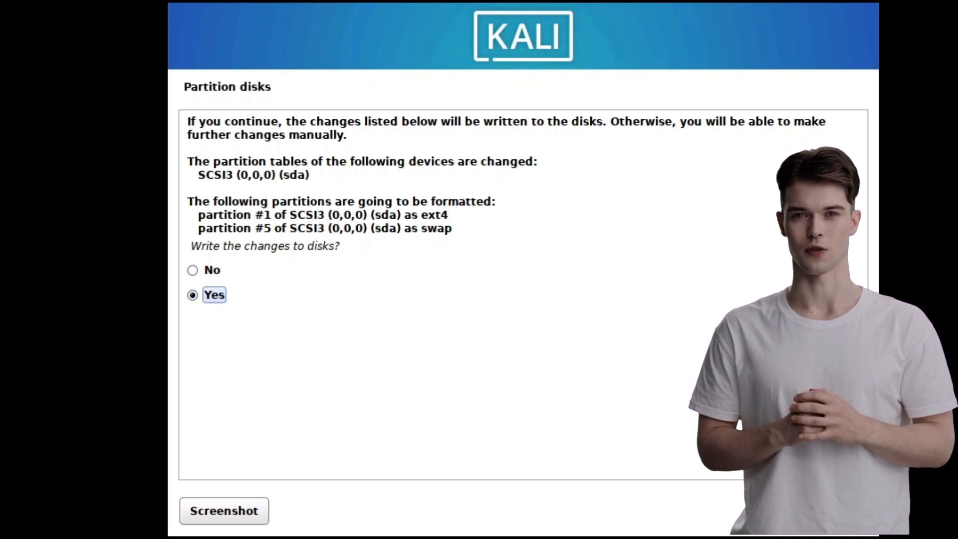
click(824, 512)
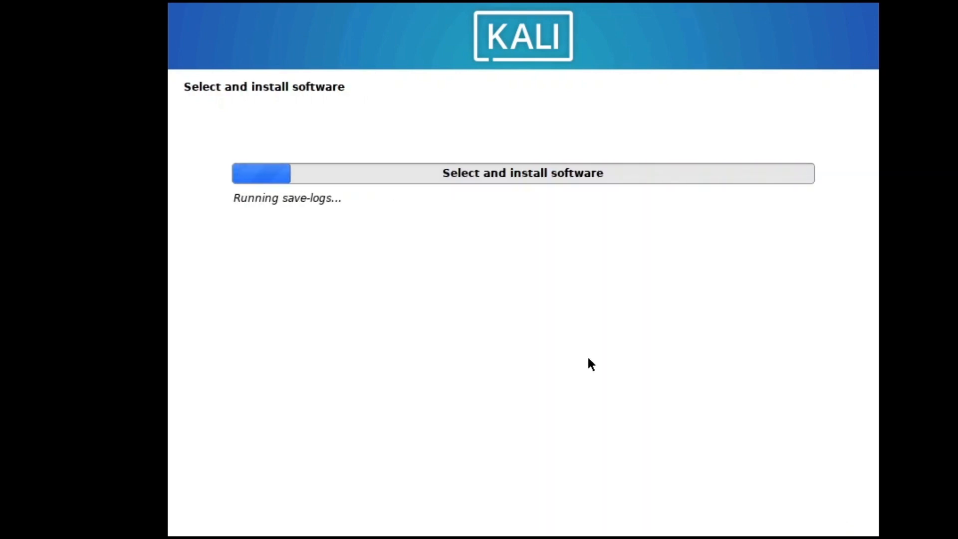
- Continue through the software installation, finish the Kali installation and reboot into the new system
click(852, 513)
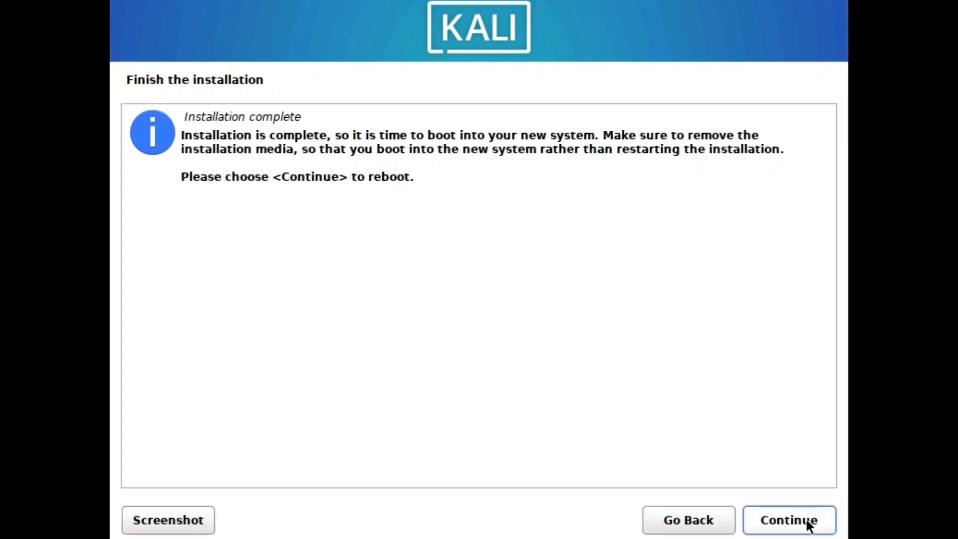
click(809, 521)
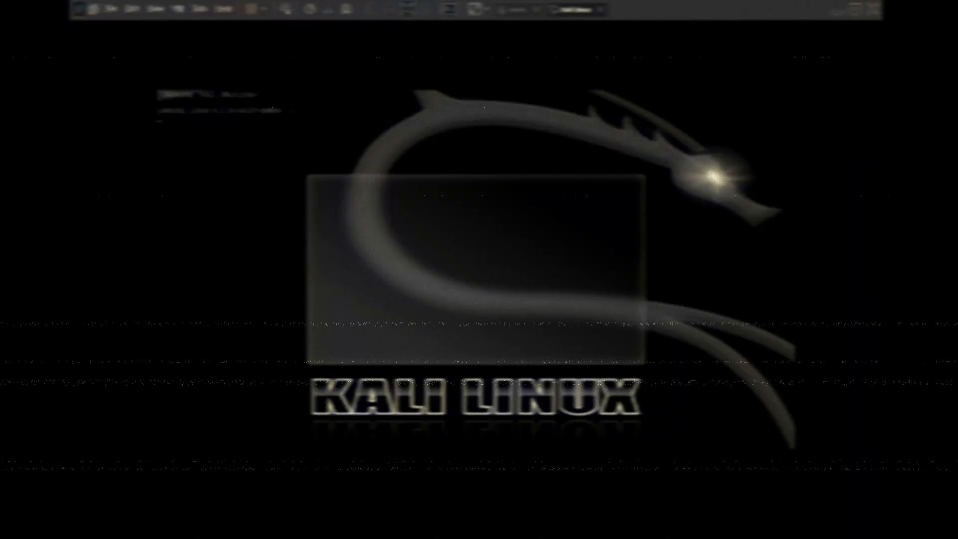